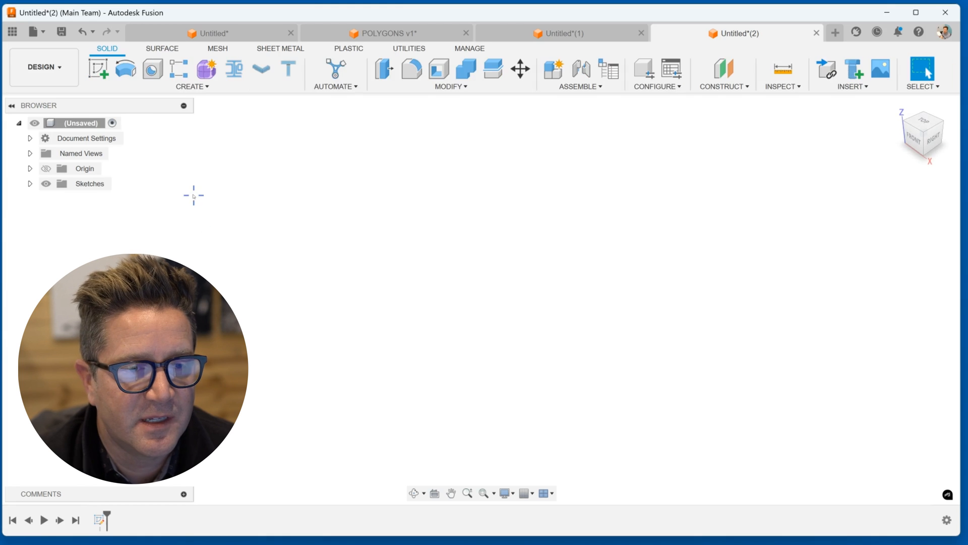
- Start a sketch on the front (XZ) plane and draw an origin-centred ellipse with a horizontal first axis about 126 mm and second axis 45 mm
{"action": "left_click", "coordinate": [97, 69]}
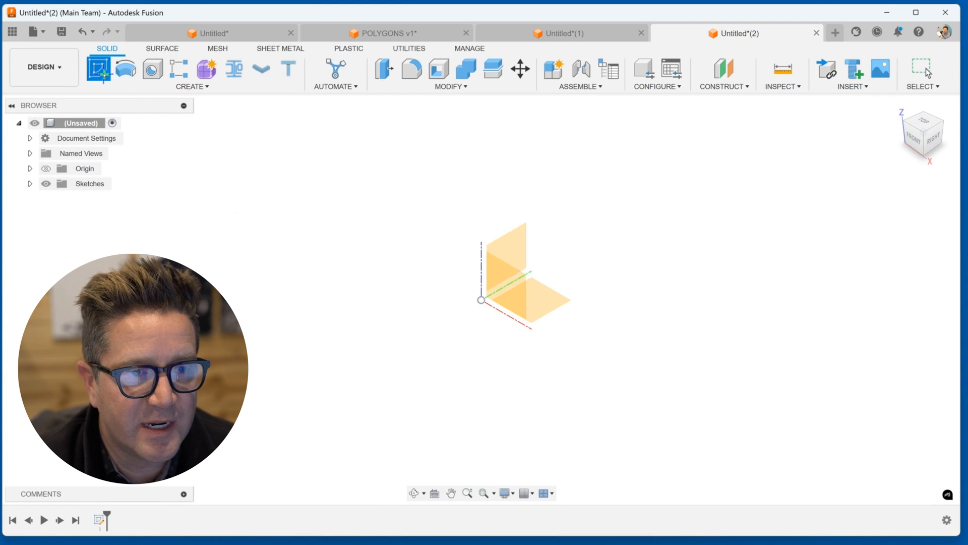
{"action": "left_click", "coordinate": [507, 271]}
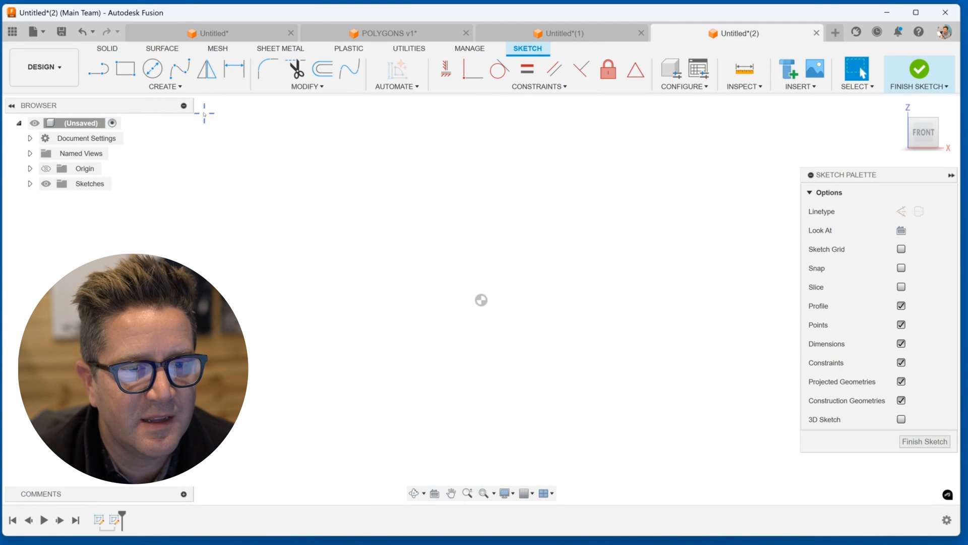
{"action": "left_click", "coordinate": [162, 86]}
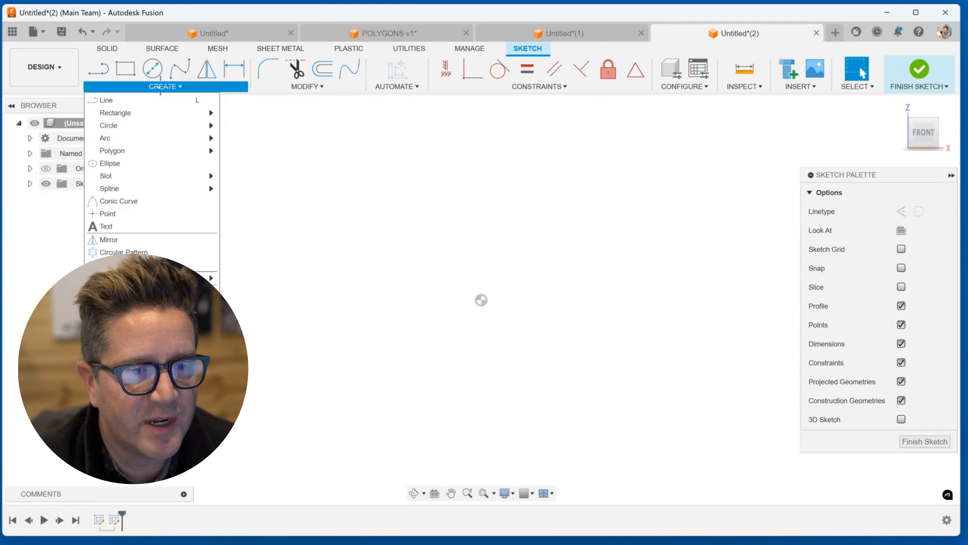
{"action": "left_click", "coordinate": [140, 164]}
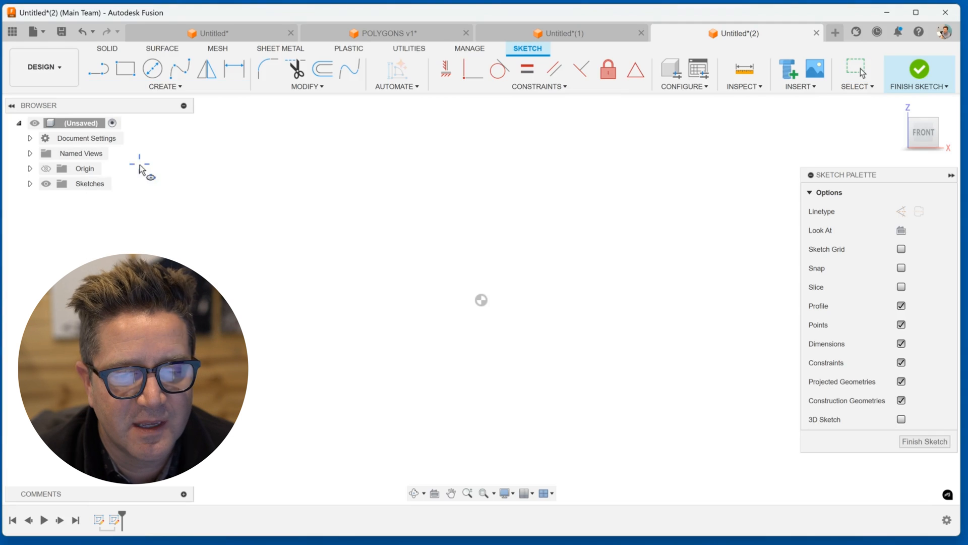
{"action": "left_click", "coordinate": [481, 299]}
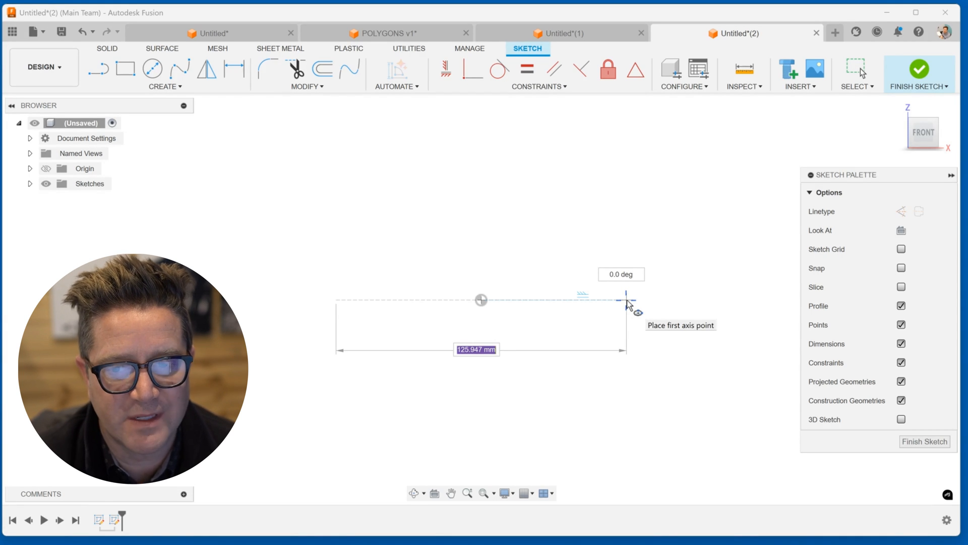
{"action": "left_click", "coordinate": [626, 300]}
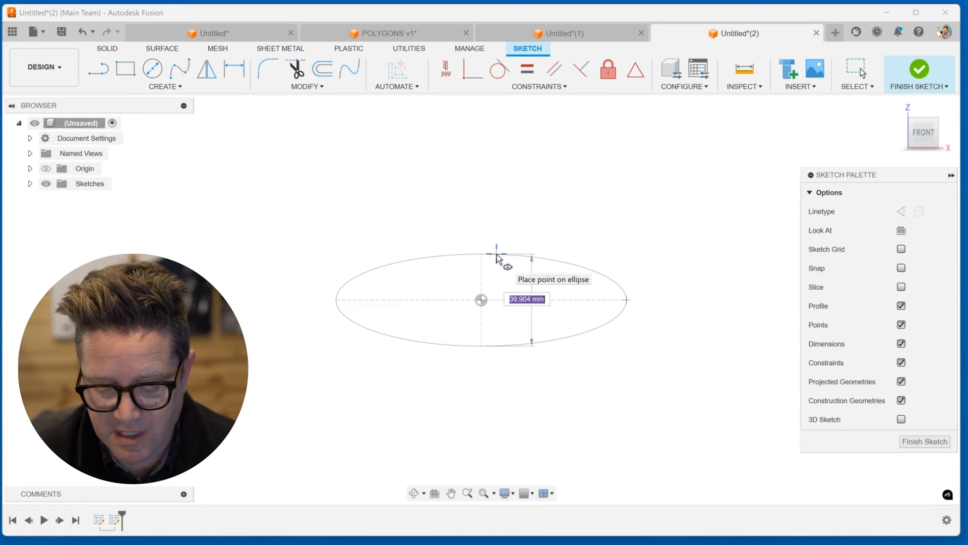
{"action": "type", "text": "45"}
{"action": "key", "text": "Return"}
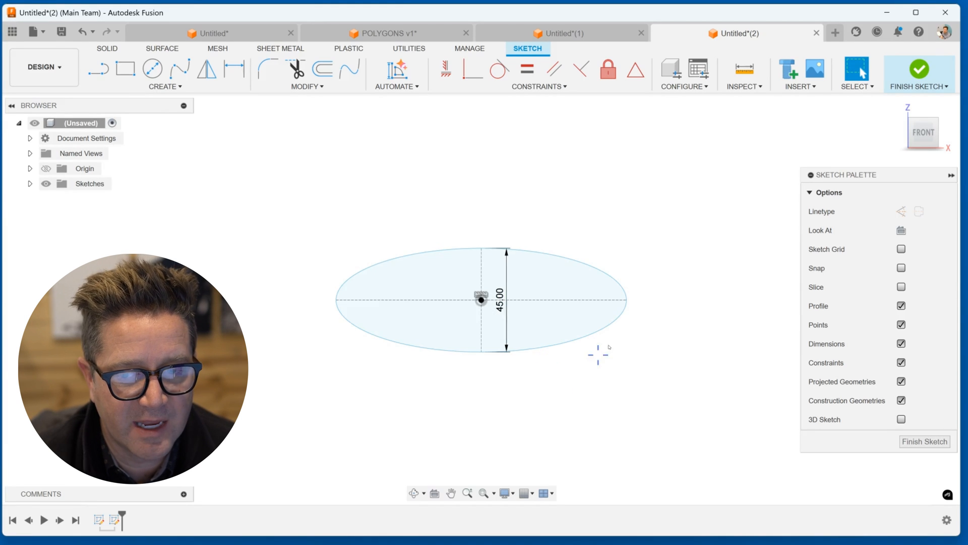
- Stretch the ellipse horizontally and dimension its horizontal axis to 135 mm
{"action": "left_click_drag", "start_coordinate": [626, 291], "coordinate": [716, 260]}
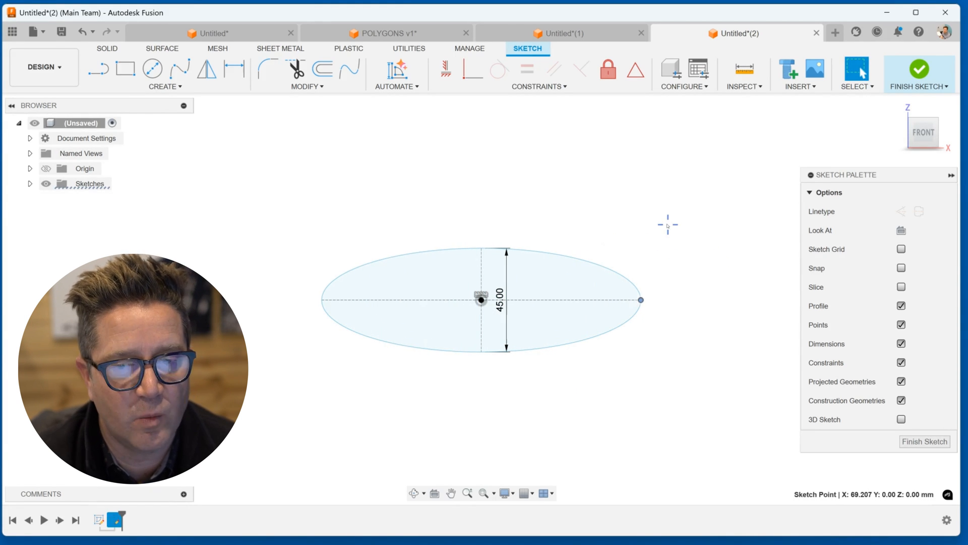
{"action": "key", "text": "d"}
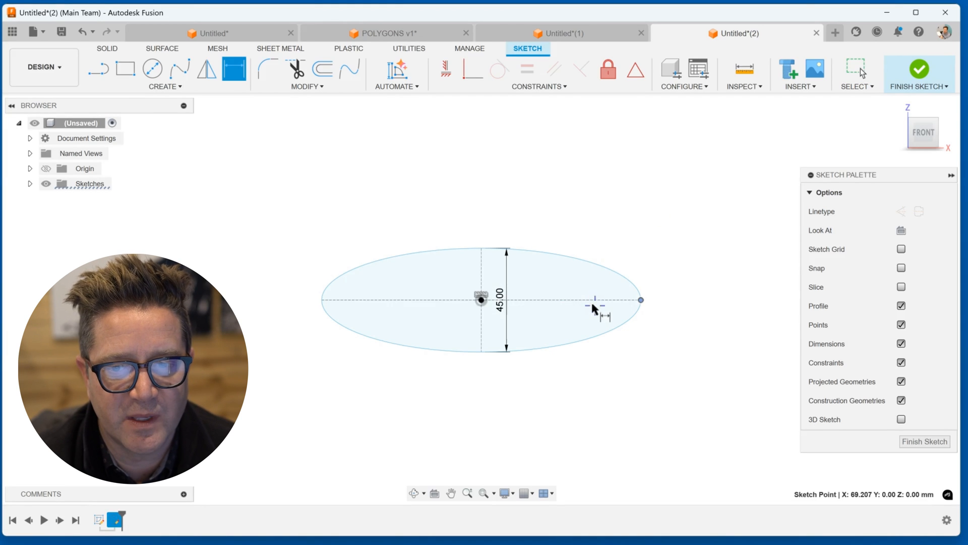
{"action": "left_click", "coordinate": [526, 301]}
{"action": "left_click", "coordinate": [500, 386]}
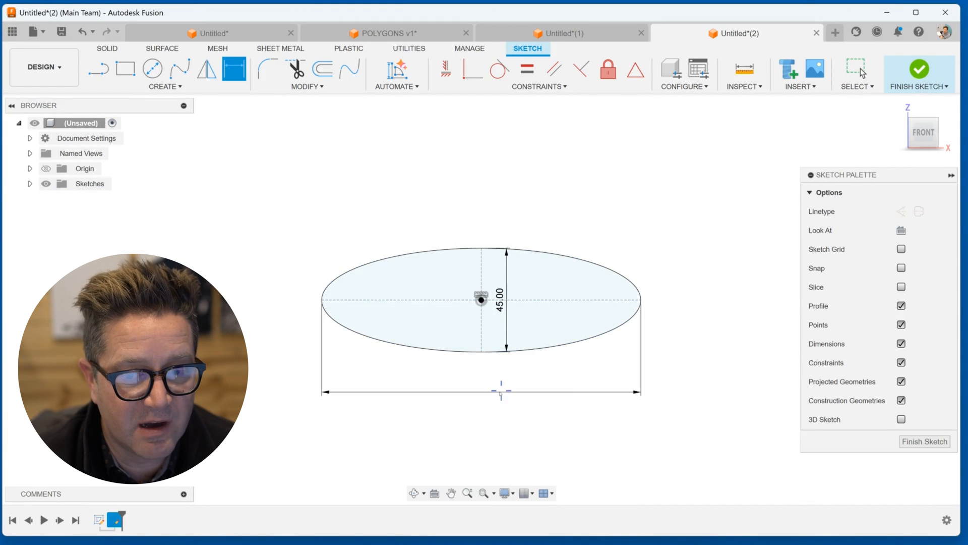
{"action": "type", "text": "13"}
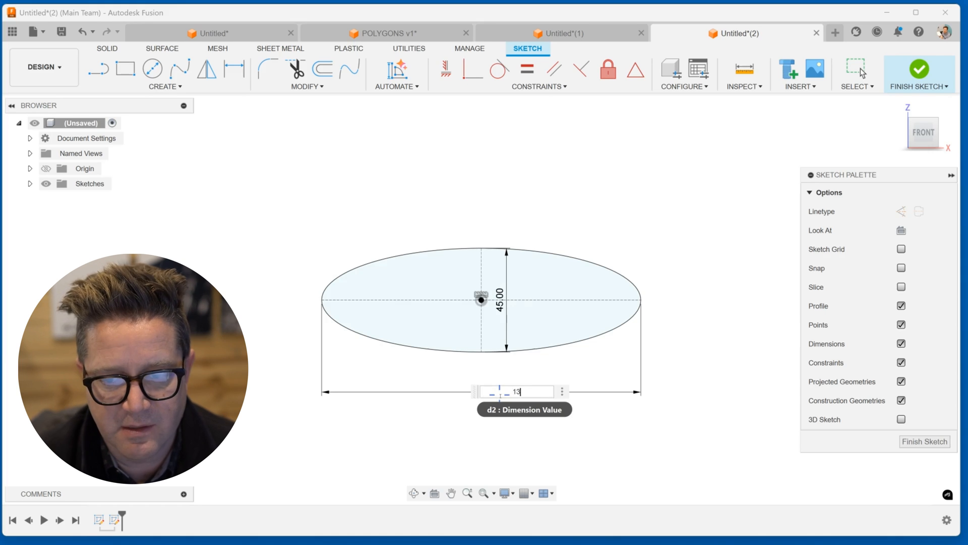
{"action": "type", "text": "5"}
{"action": "key", "text": "Return"}
{"action": "key", "text": "Escape"}
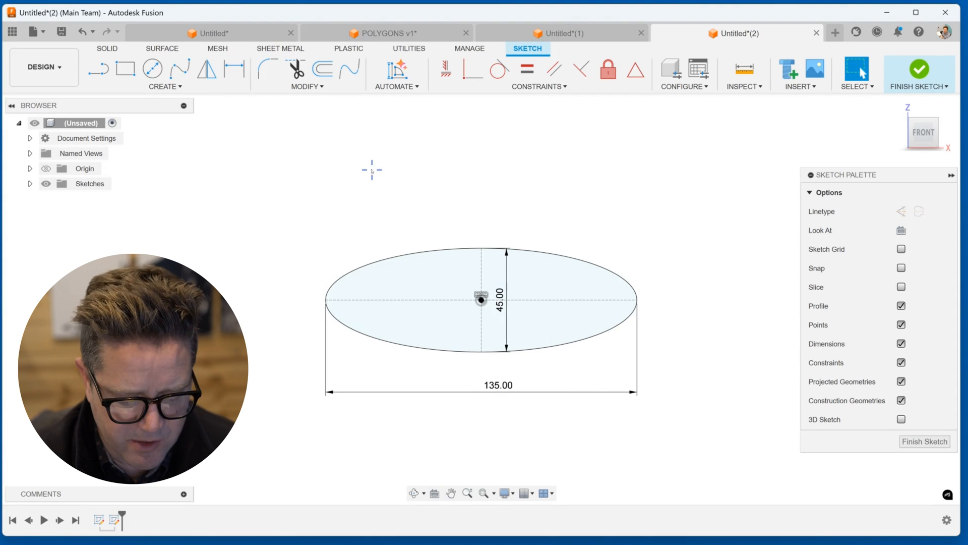
- Delete the whole ellipse together with its dimensions from the sketch
{"action": "left_click_drag", "start_coordinate": [267, 205], "coordinate": [683, 413]}
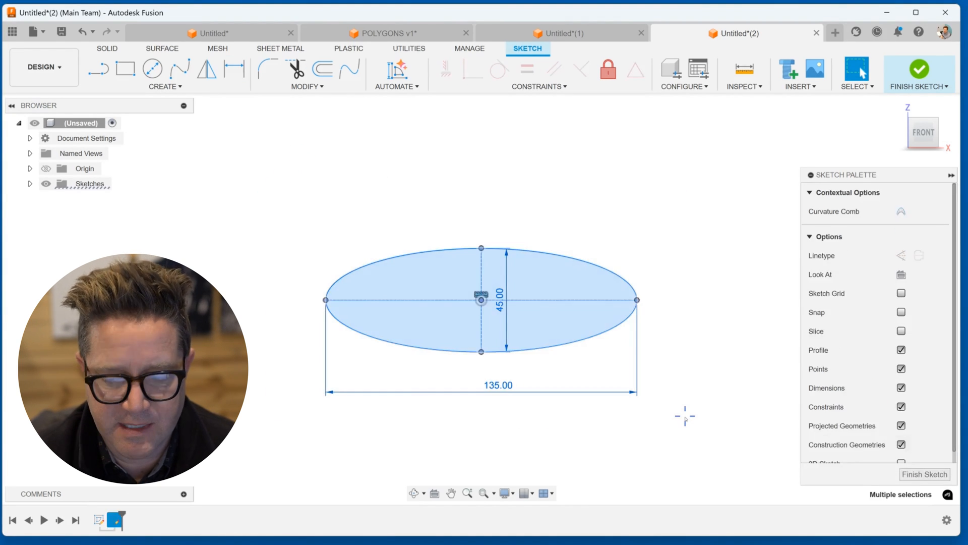
{"action": "key", "text": "Delete"}
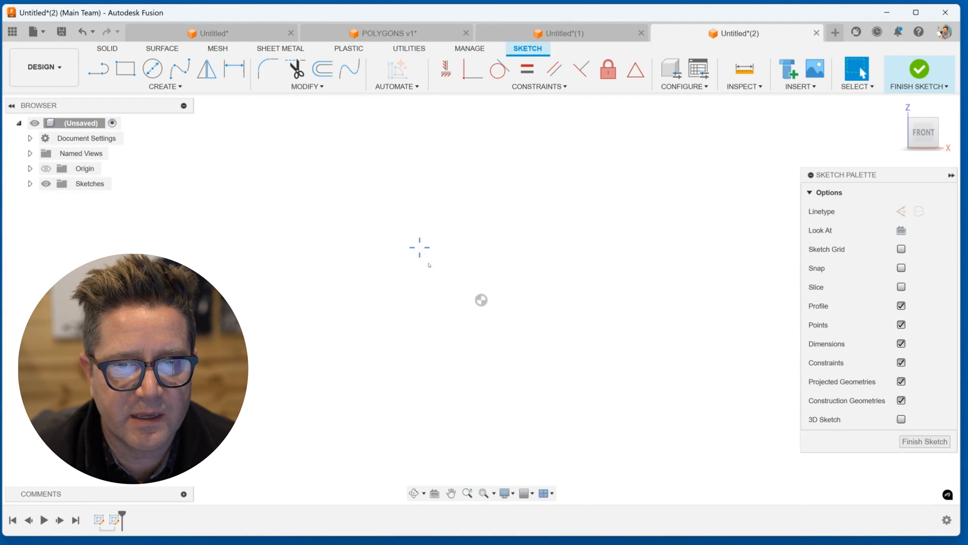
{"action": "right_click", "coordinate": [419, 247]}
{"action": "key", "text": "Escape"}
{"action": "left_click", "coordinate": [156, 90]}
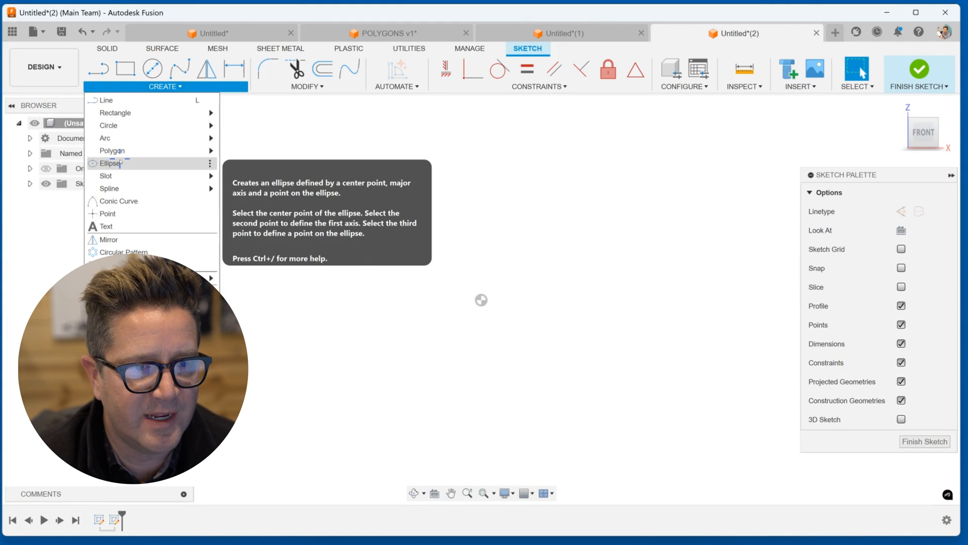
{"action": "left_click", "coordinate": [111, 162]}
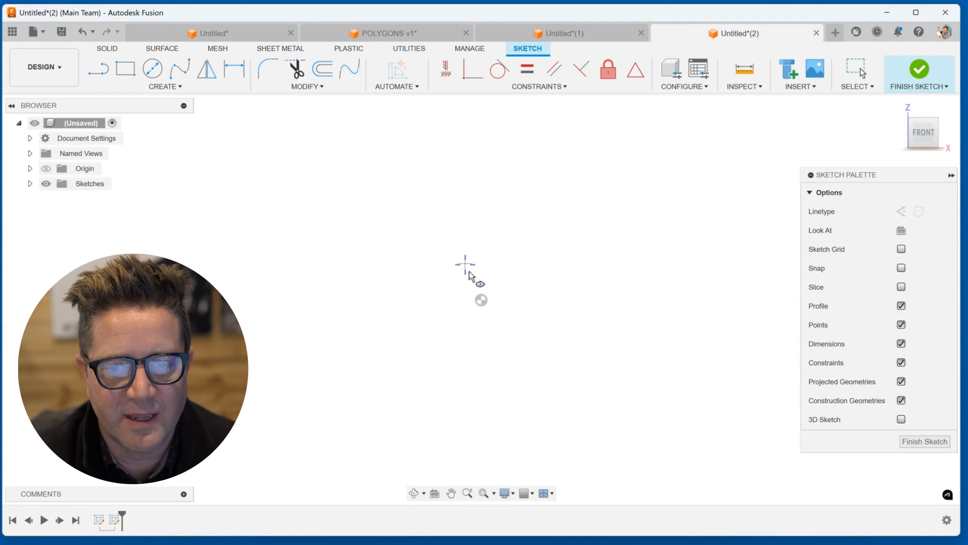
{"action": "left_click", "coordinate": [482, 300]}
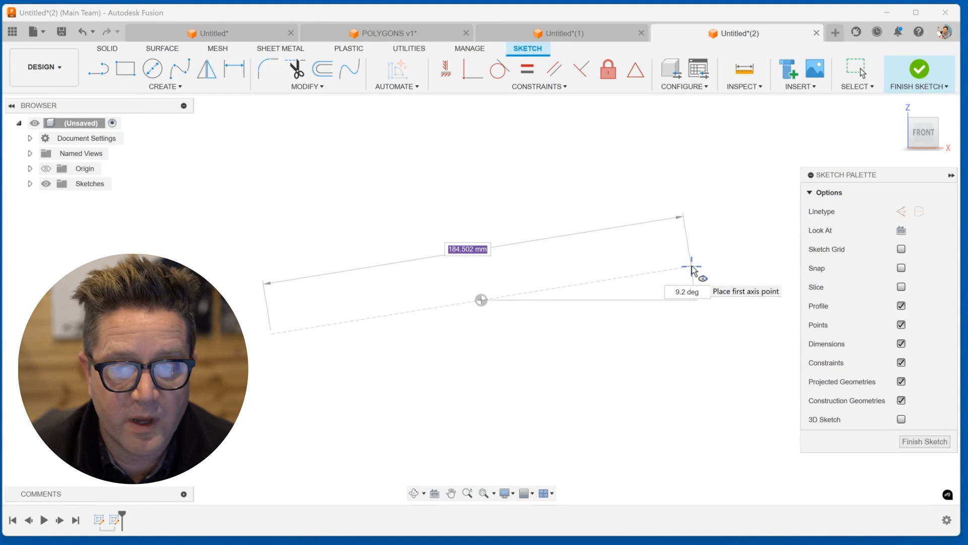
{"action": "key", "text": "Tab"}
{"action": "key", "text": "Tab"}
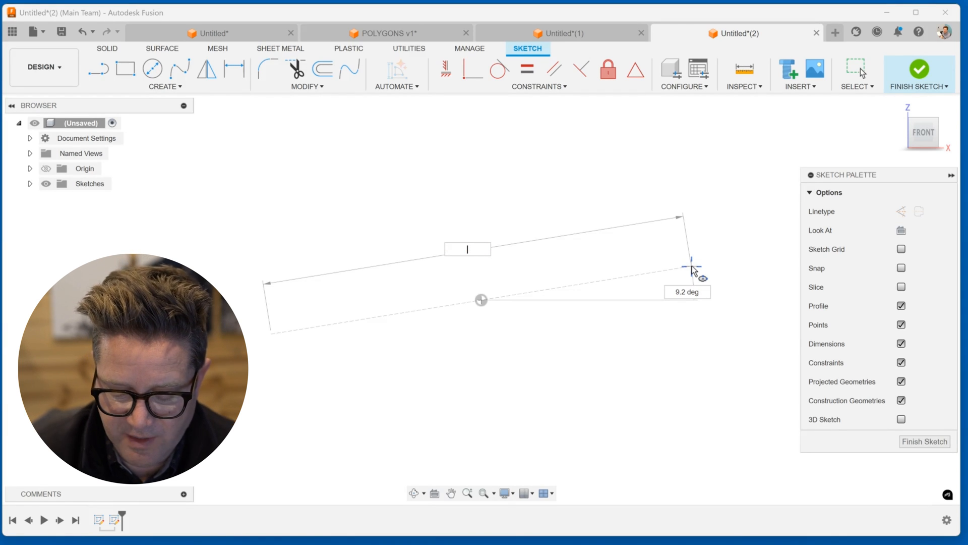
{"action": "key", "text": "Tab"}
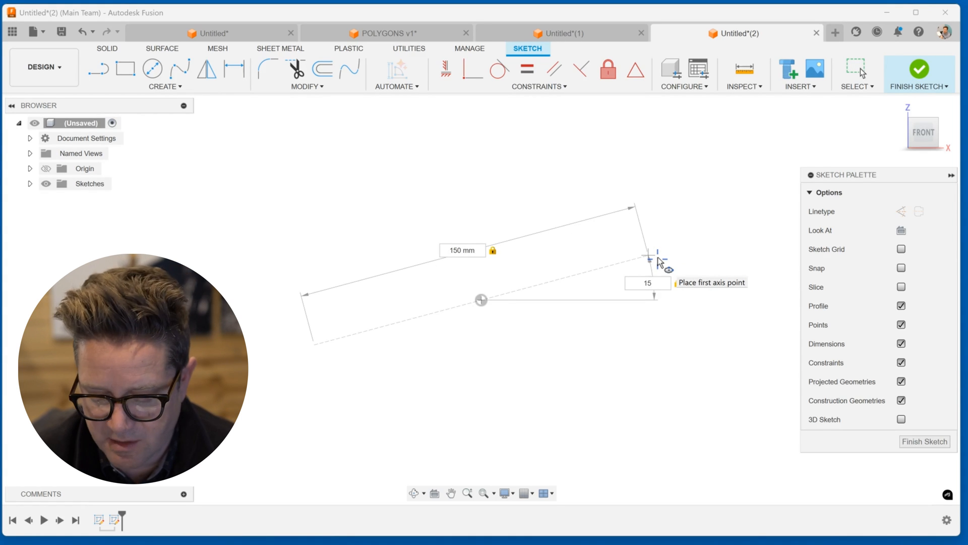
{"action": "key", "text": "Escape"}
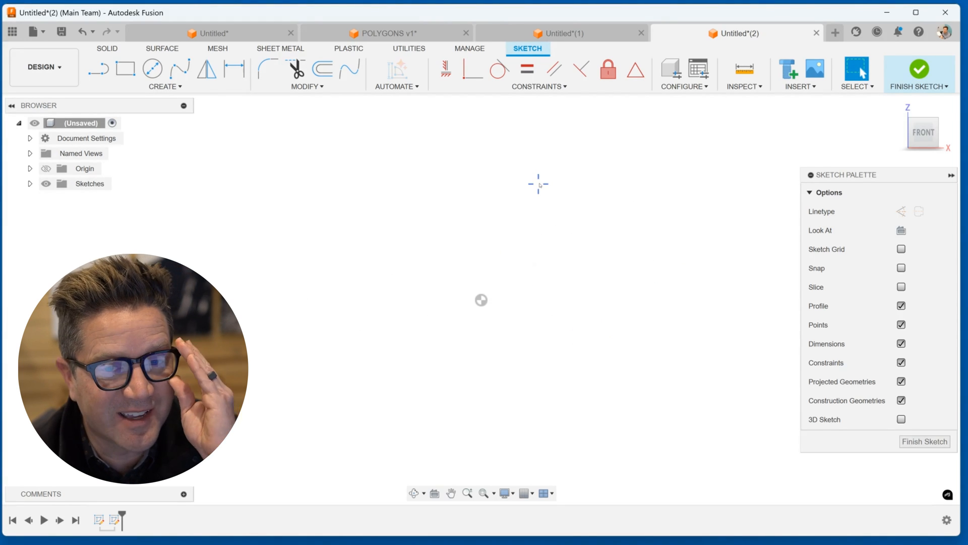
- Draw an origin-centred ellipse with a 150 mm first axis at 15 degrees and a second axis about 66 mm
{"action": "left_click", "coordinate": [166, 87]}
{"action": "left_click", "coordinate": [139, 163]}
{"action": "left_click", "coordinate": [481, 300]}
{"action": "type", "text": "150"}
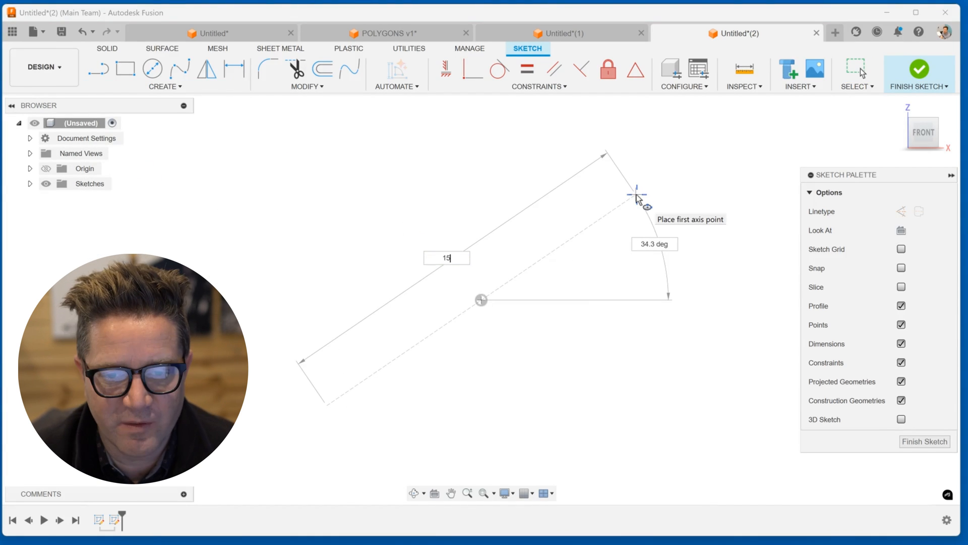
{"action": "key", "text": "Tab"}
{"action": "type", "text": "15"}
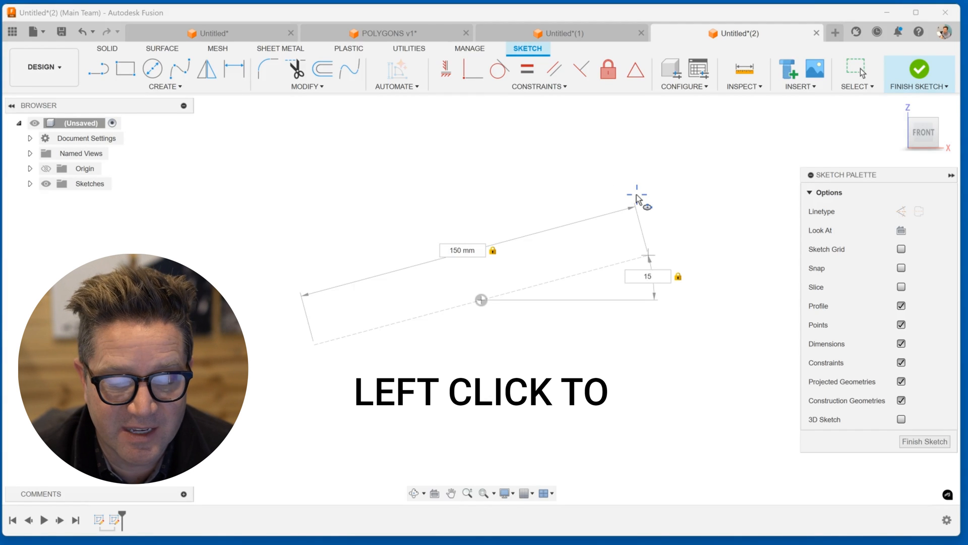
{"action": "left_click", "coordinate": [636, 195]}
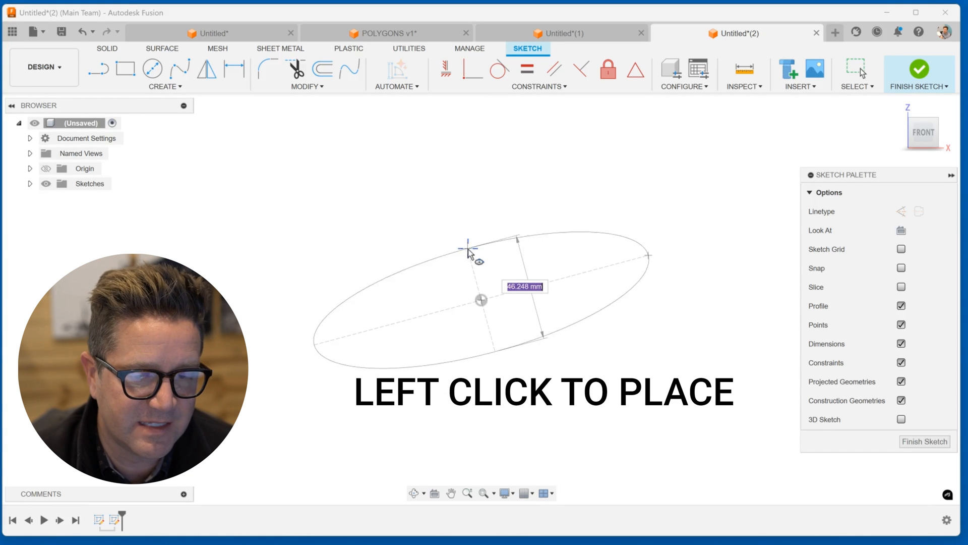
{"action": "left_click", "coordinate": [443, 234]}
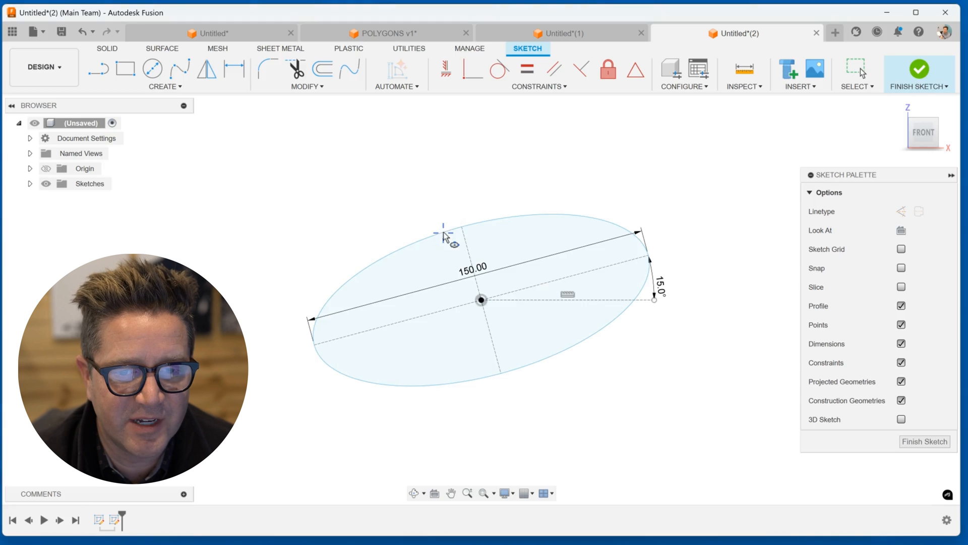
{"action": "key", "text": "Escape"}
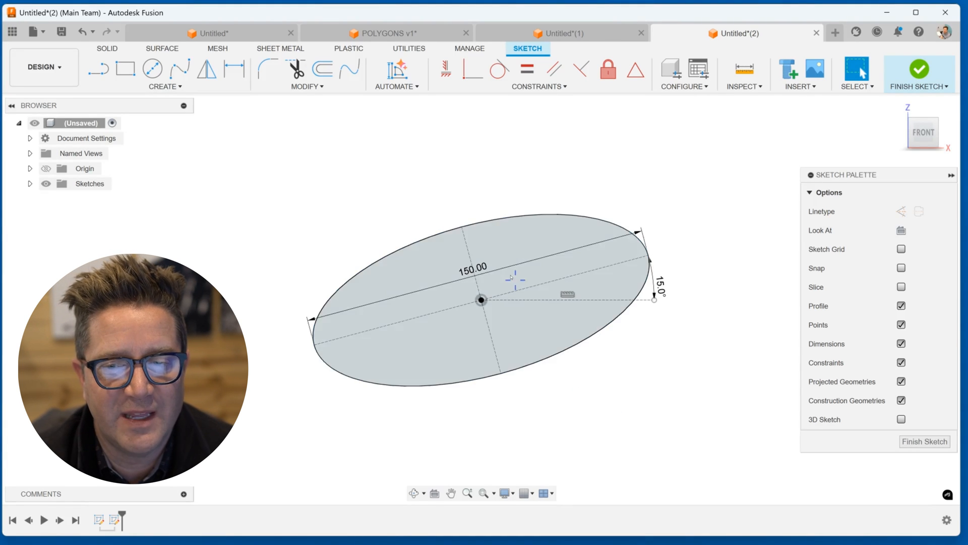
- Move the 150 mm dimension clear above the tilted ellipse and dimension its minor axis
{"action": "left_click", "coordinate": [475, 268]}
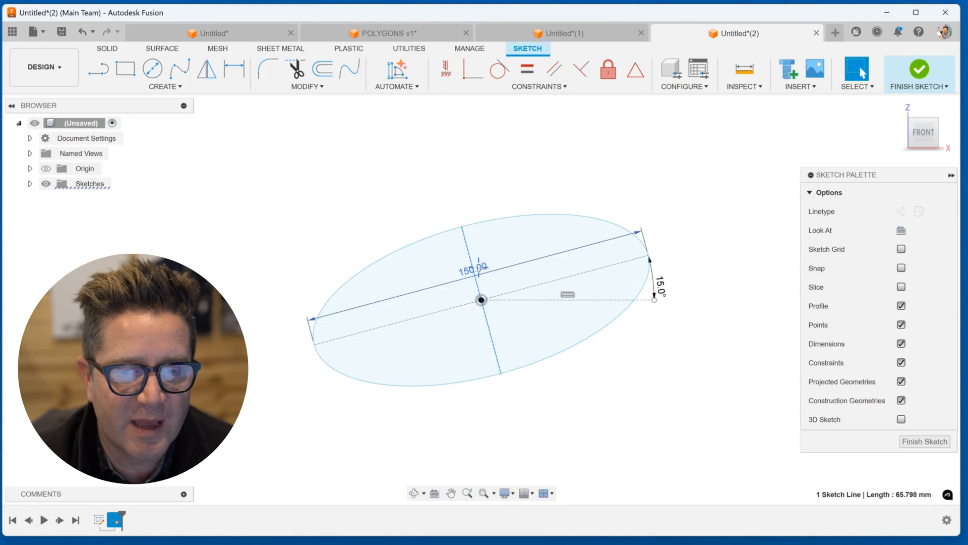
{"action": "left_click_drag", "start_coordinate": [474, 266], "coordinate": [475, 161]}
{"action": "key", "text": "d"}
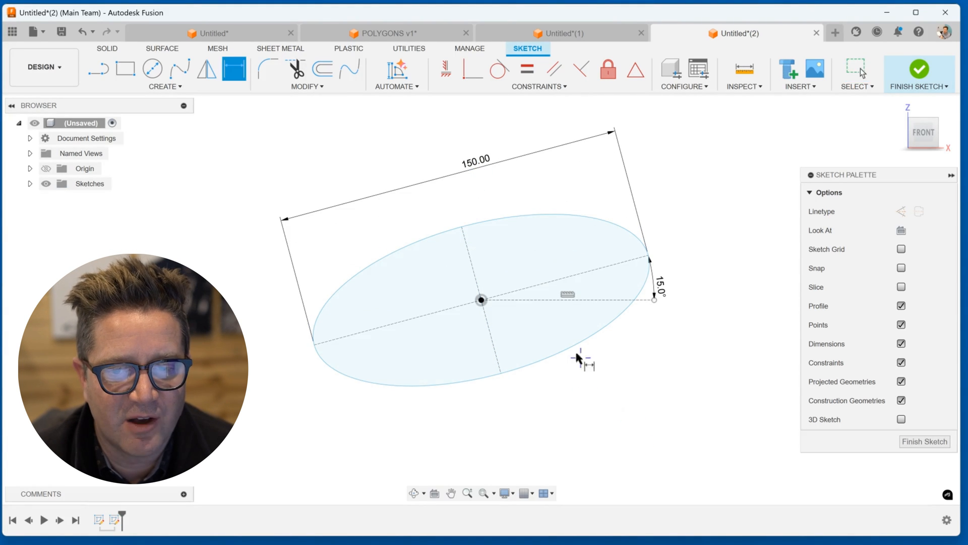
{"action": "left_click", "coordinate": [481, 321]}
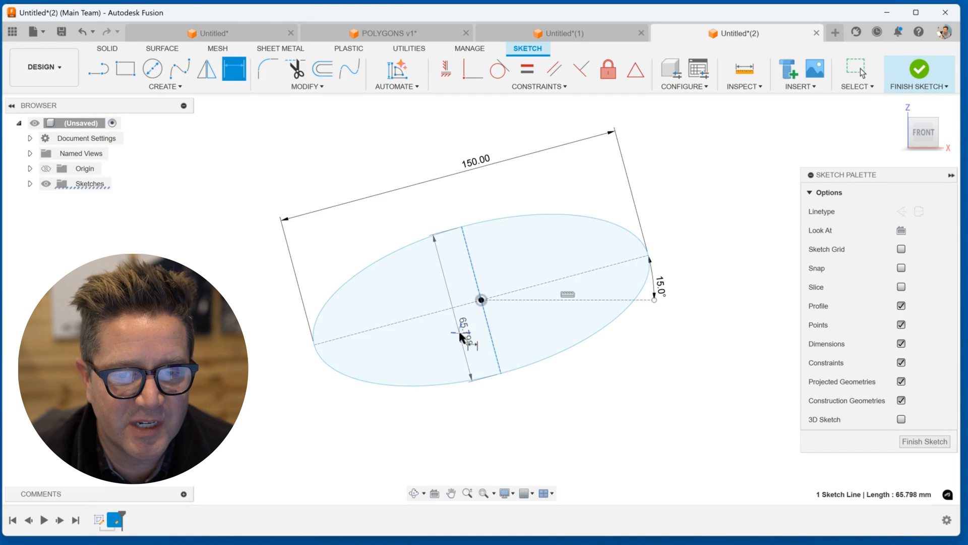
{"action": "left_click", "coordinate": [460, 331]}
{"action": "key", "text": "Return"}
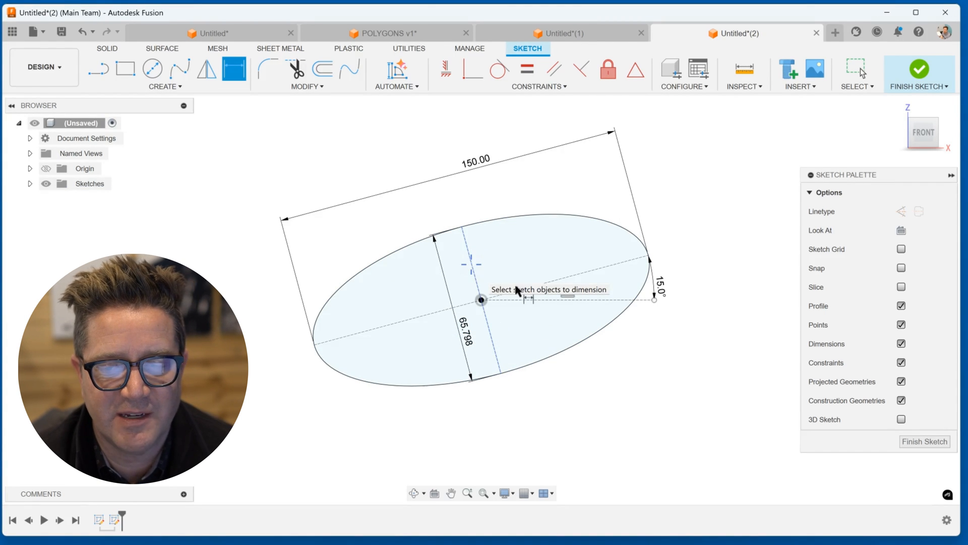
{"action": "scroll", "coordinate": [696, 384], "scroll_direction": "down", "scroll_amount": 3}
{"action": "scroll", "coordinate": [671, 368], "scroll_direction": "up", "scroll_amount": 1}
{"action": "key", "text": "Escape"}
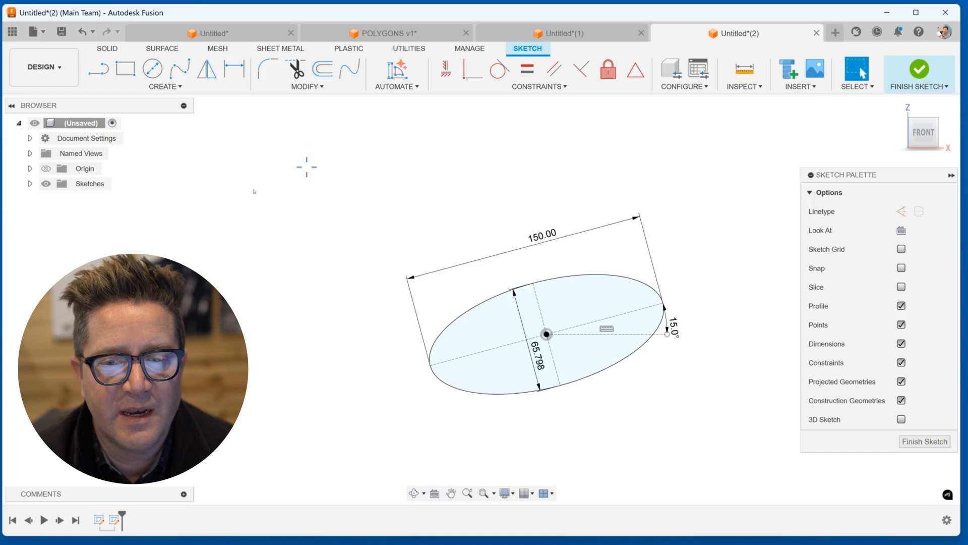
- Delete the tilted ellipse with all its axes, dimensions and reference line
{"action": "left_click_drag", "start_coordinate": [301, 192], "coordinate": [742, 438]}
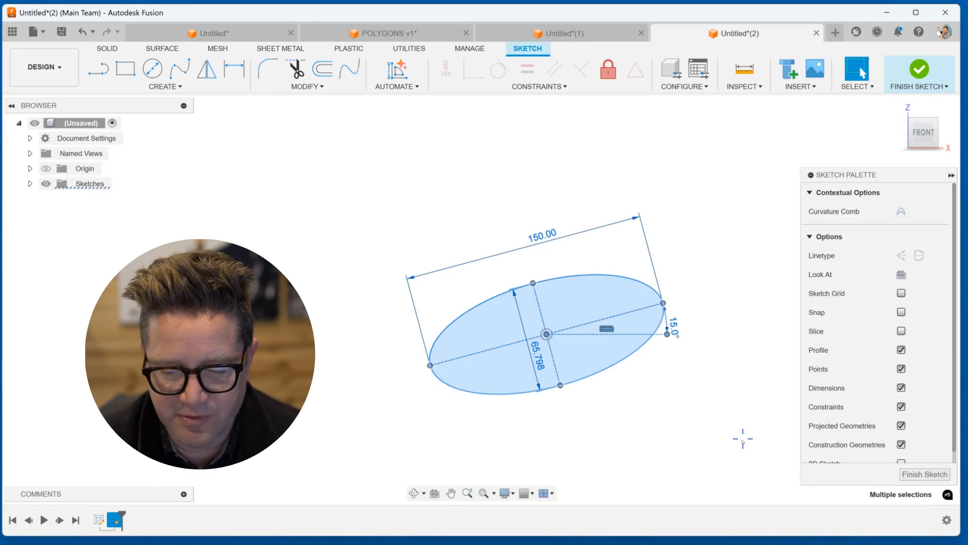
{"action": "key", "text": "Delete"}
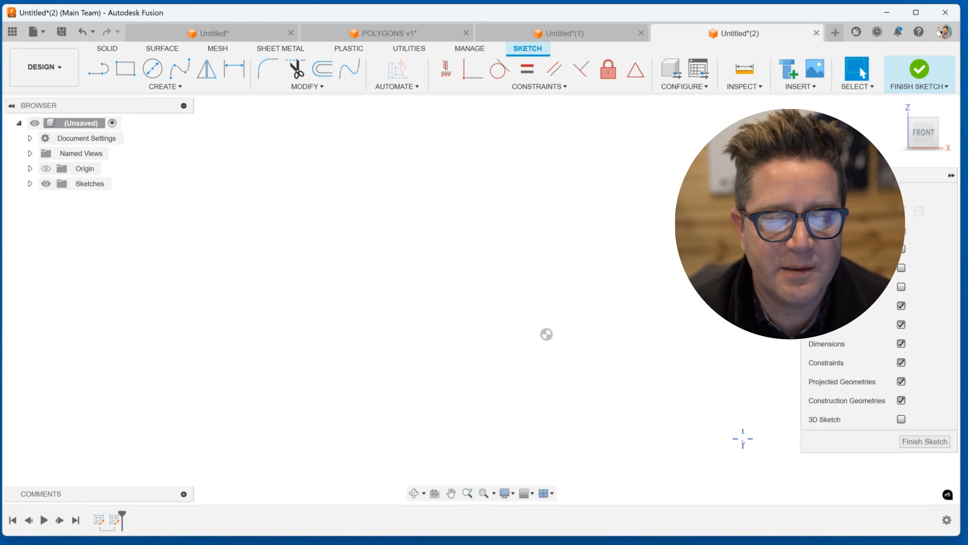
- Switch to the Untitled*(1) design with the dimensioned ellipse and the irregular five-sided outline
{"action": "left_click", "coordinate": [375, 35]}
{"action": "left_click", "coordinate": [555, 34]}
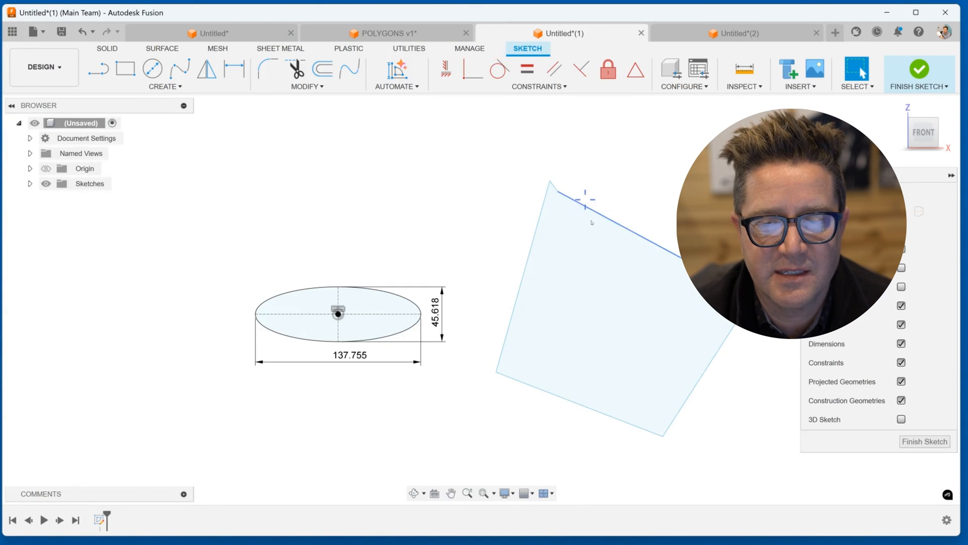
{"action": "scroll", "coordinate": [656, 321], "scroll_direction": "down", "scroll_amount": 5}
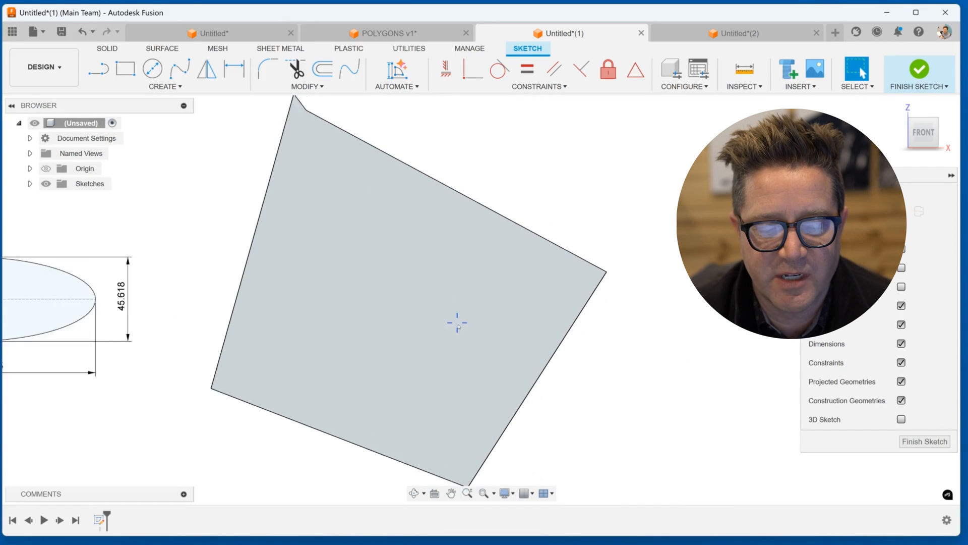
- Draw a tilted ellipse over the five-sided outline's left edge and move its centre so it lies fully inside the outline
{"action": "left_click", "coordinate": [165, 86]}
{"action": "left_click", "coordinate": [139, 166]}
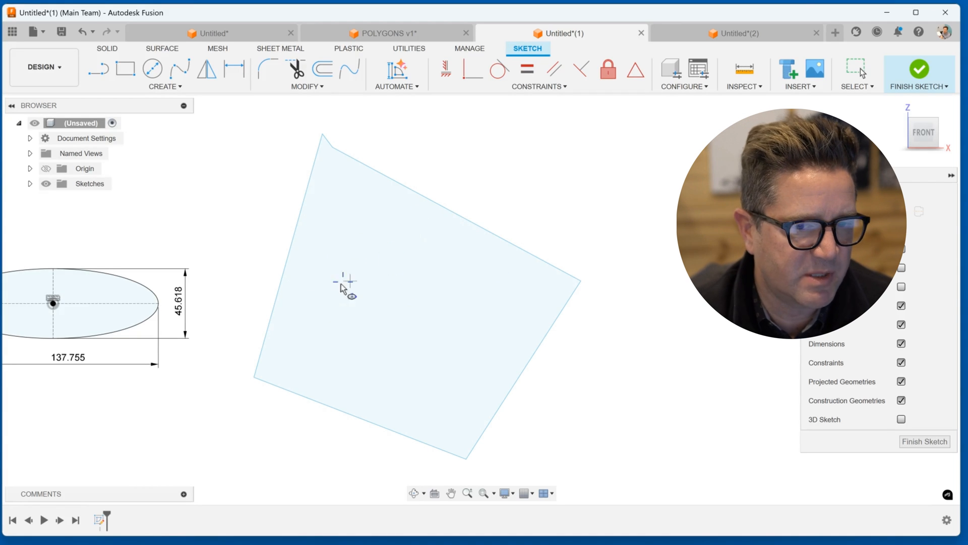
{"action": "left_click", "coordinate": [322, 319]}
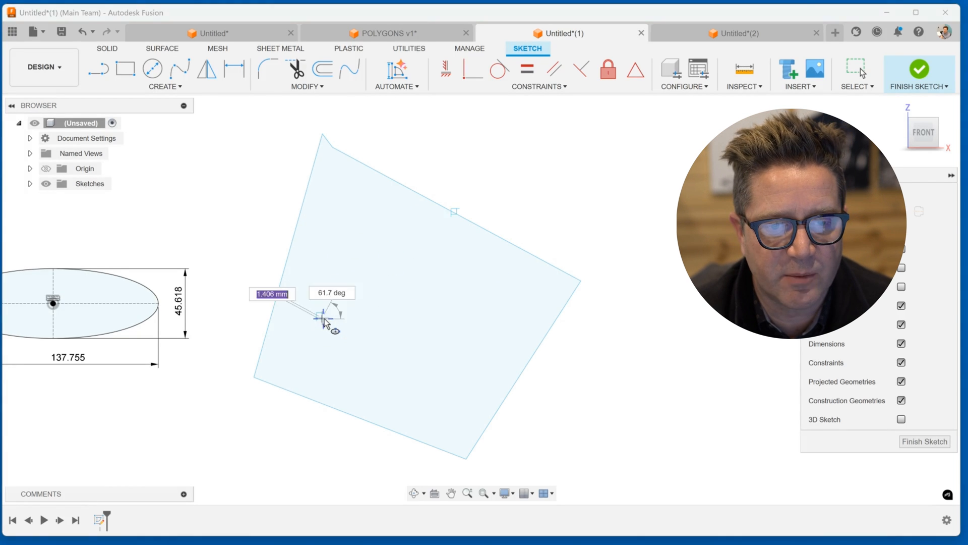
{"action": "left_click", "coordinate": [405, 297]}
{"action": "left_click", "coordinate": [405, 299]}
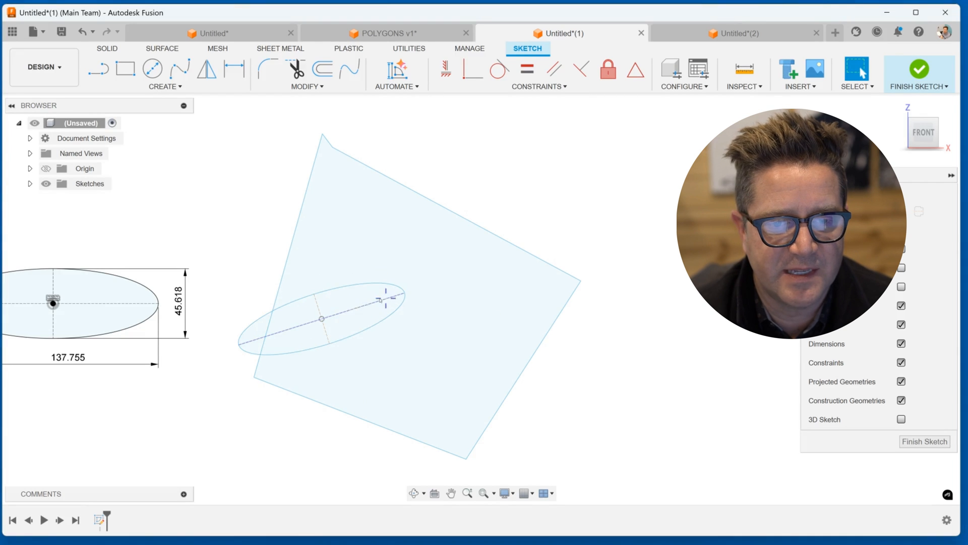
{"action": "mouse_move", "coordinate": [322, 318]}
{"action": "left_mouse_down"}
{"action": "mouse_move", "coordinate": [372, 302]}
{"action": "mouse_move", "coordinate": [439, 302]}
{"action": "mouse_move", "coordinate": [399, 301]}
{"action": "left_mouse_up"}
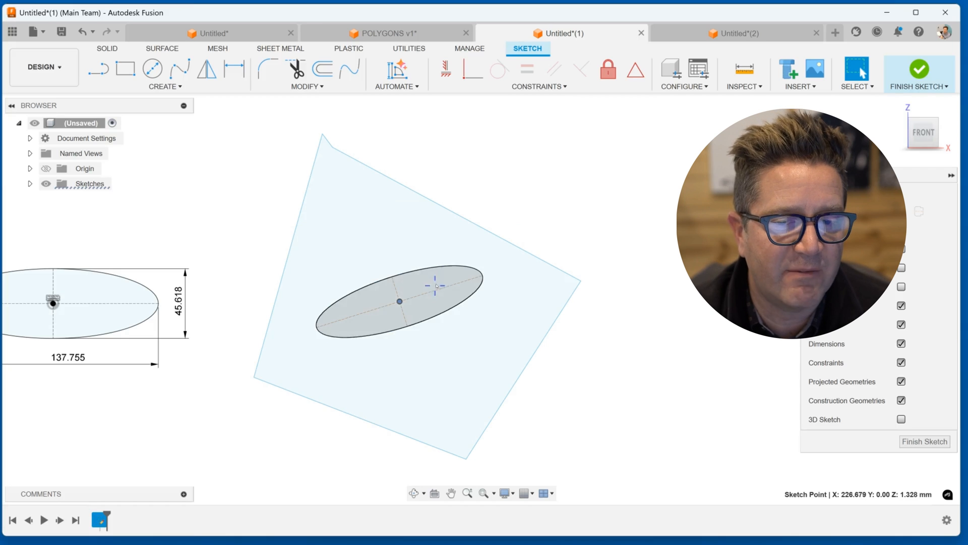
{"action": "left_click", "coordinate": [495, 167]}
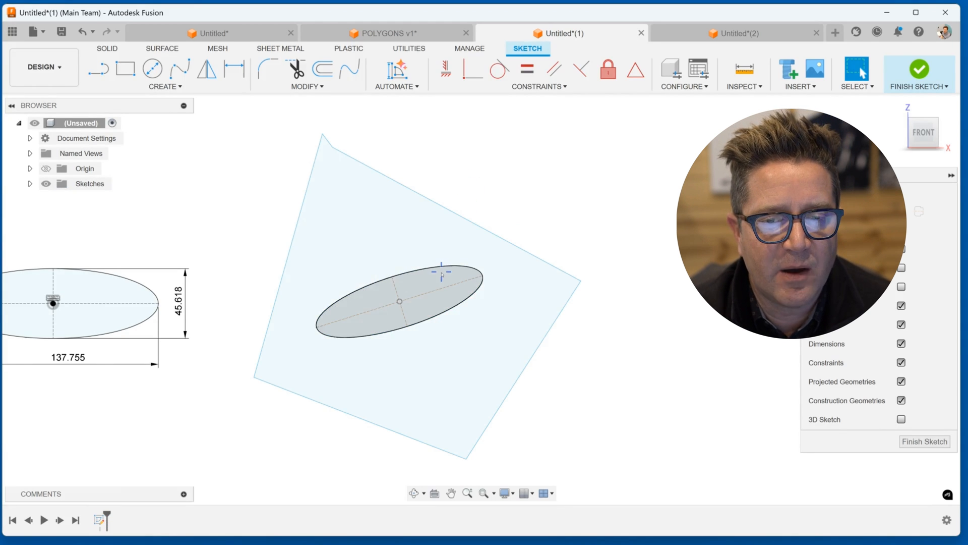
- Apply a Tangent constraint between the tilted ellipse and the outline's long upper-right edge
{"action": "left_click", "coordinate": [443, 267]}
{"action": "left_click", "coordinate": [469, 221], "text": "shift"}
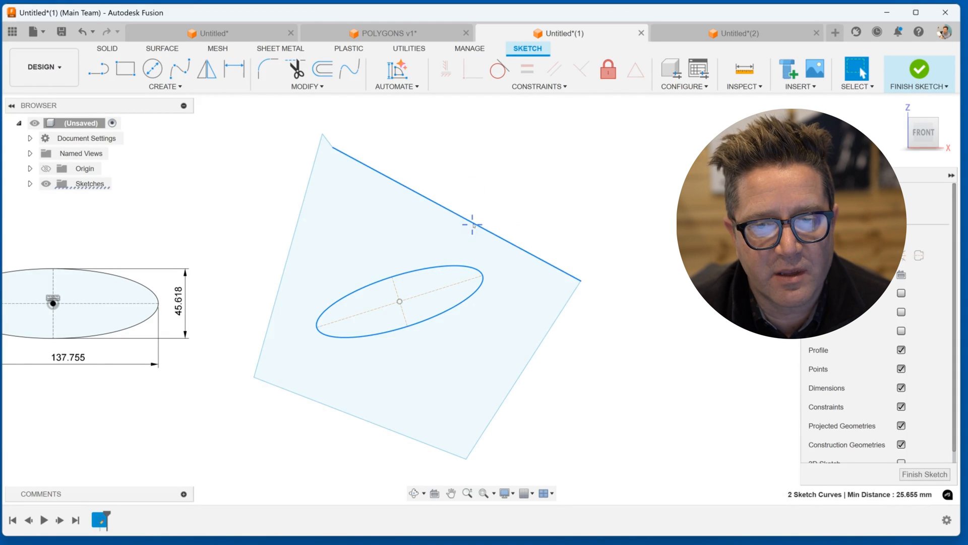
{"action": "right_click", "coordinate": [469, 220]}
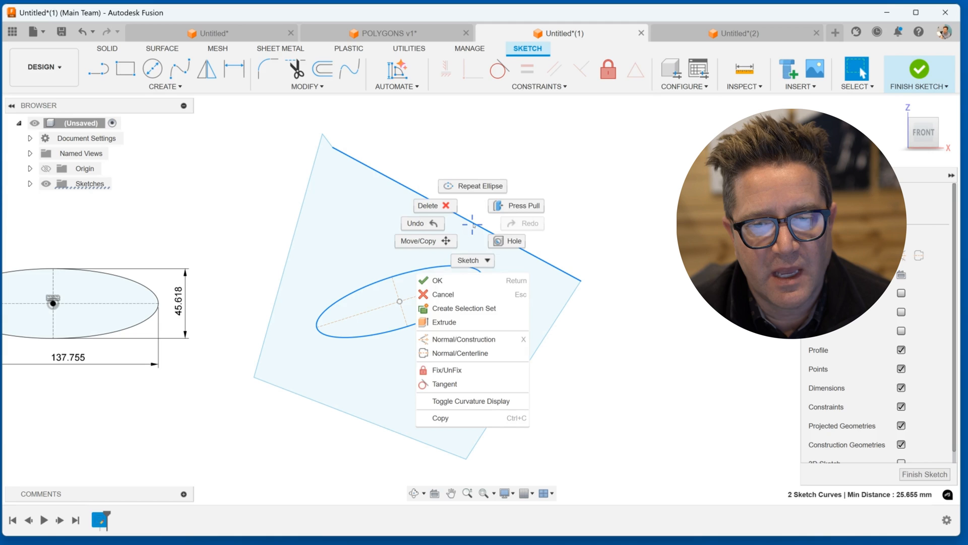
{"action": "left_click", "coordinate": [464, 384]}
- Make the tilted ellipse tangent to the outline's left edge and widen it by pulling its lower minor-axis endpoint outward
{"action": "left_click", "coordinate": [356, 272]}
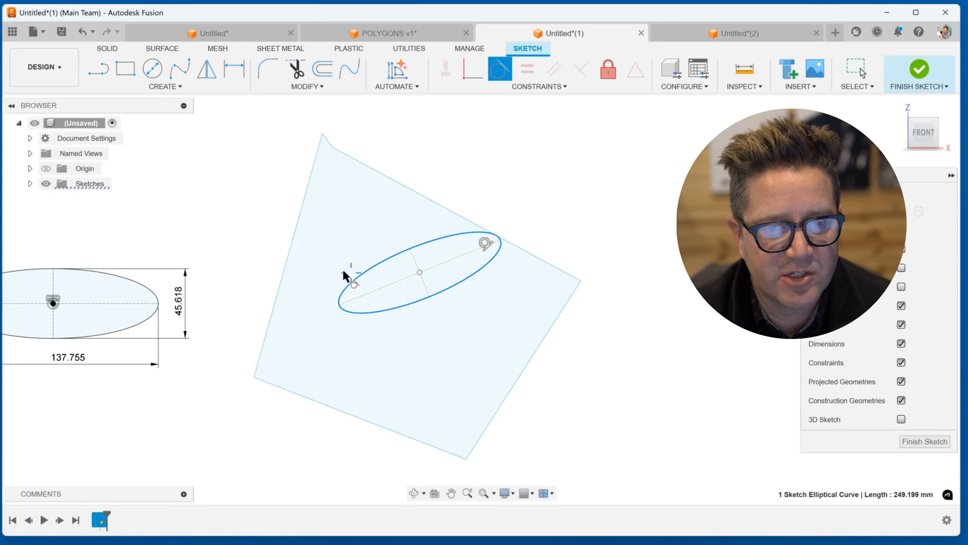
{"action": "left_click", "coordinate": [290, 248]}
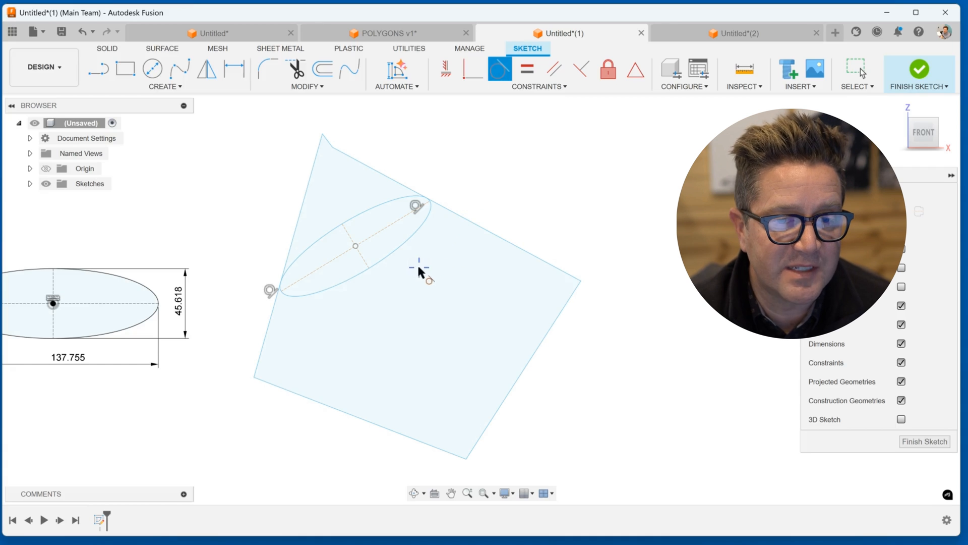
{"action": "key", "text": "Escape"}
{"action": "left_click_drag", "start_coordinate": [370, 266], "coordinate": [373, 309]}
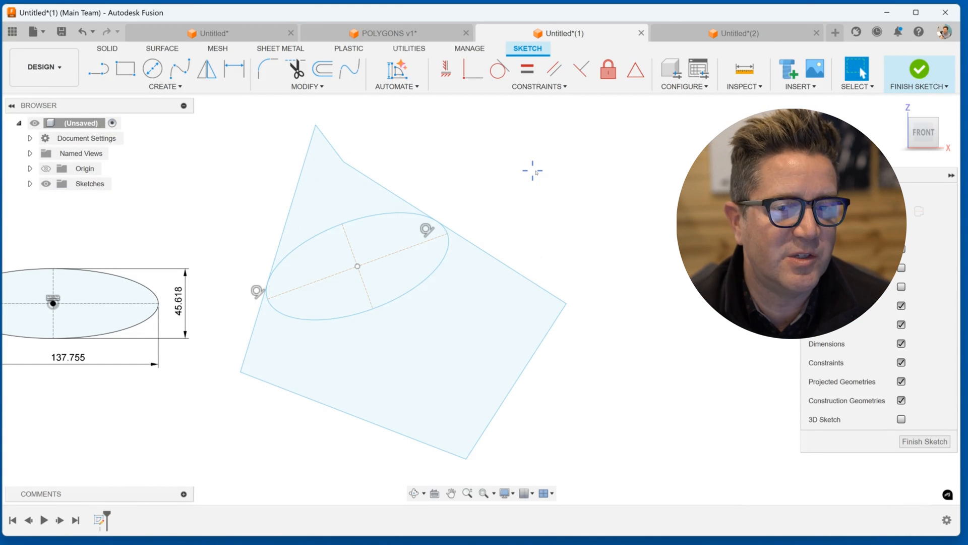
- Delete the height and width dimensions from the horizontal ellipse centred on the origin
{"action": "scroll", "coordinate": [374, 260], "scroll_direction": "down", "scroll_amount": 4}
{"action": "scroll", "coordinate": [270, 309], "scroll_direction": "up", "scroll_amount": 4}
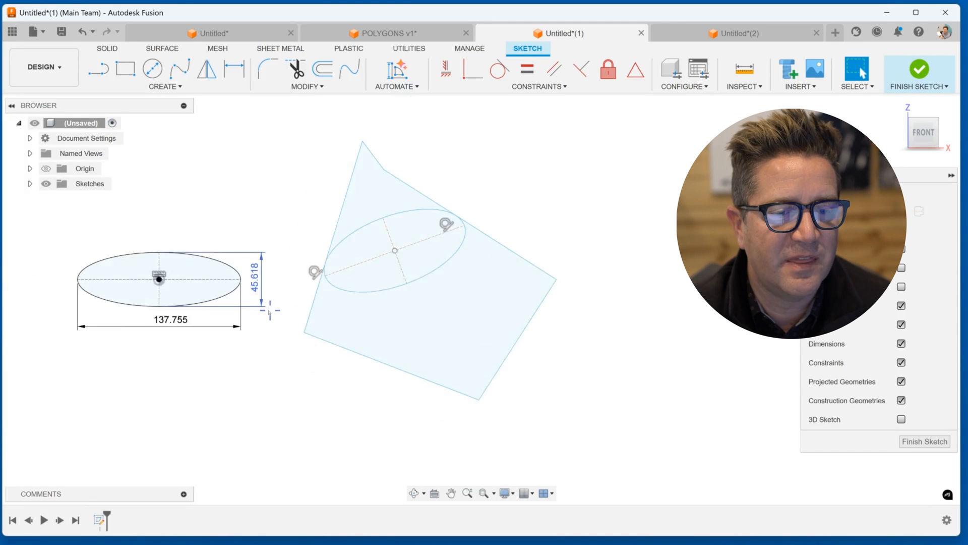
{"action": "middle_click_drag", "start_coordinate": [180, 207], "coordinate": [409, 238]}
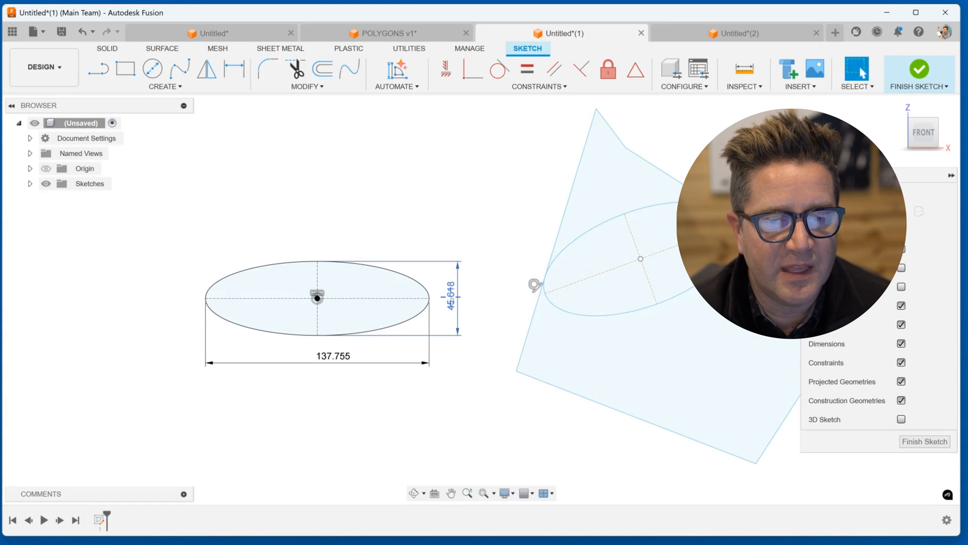
{"action": "left_click", "coordinate": [445, 302]}
{"action": "key", "text": "Delete"}
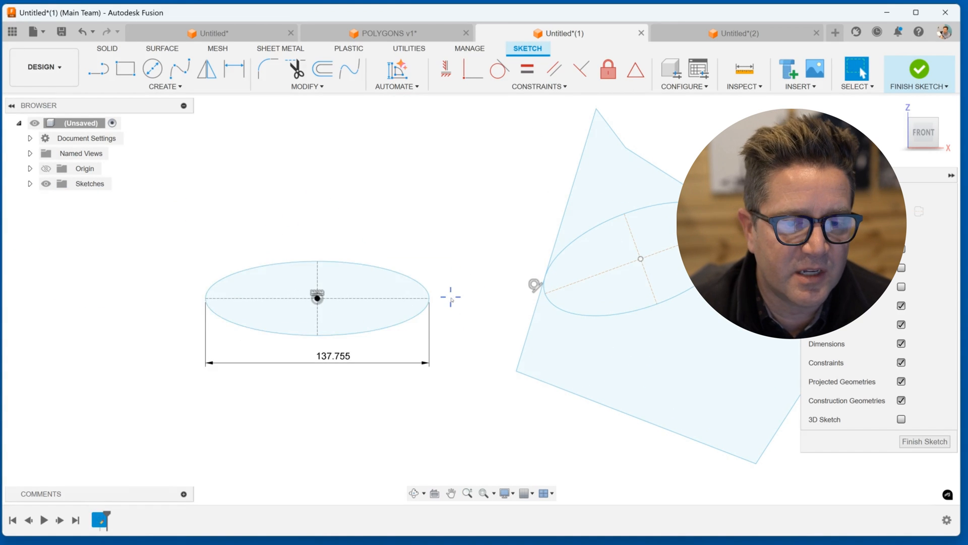
{"action": "left_click", "coordinate": [323, 358]}
{"action": "key", "text": "Delete"}
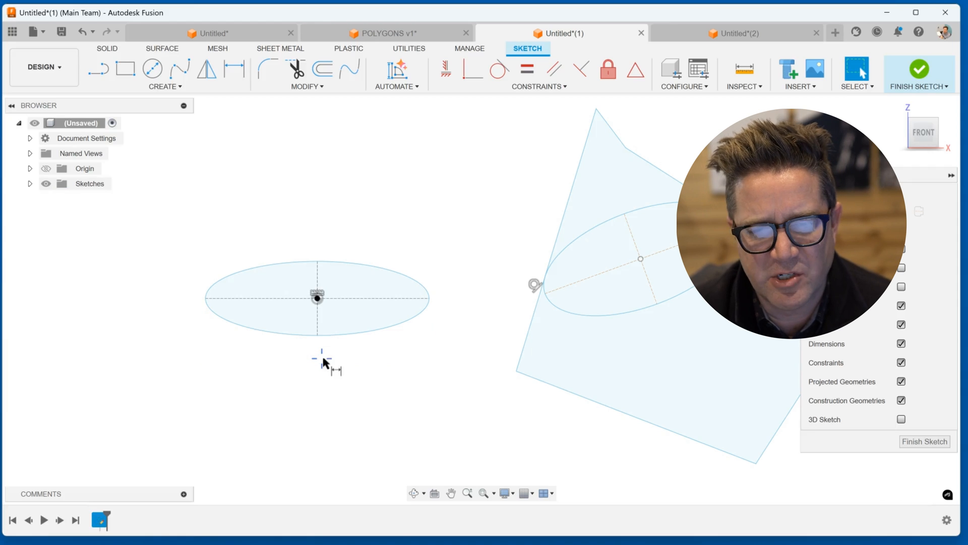
- Dimension the full major axis of the horizontal ellipse, placing the dimension below it
{"action": "key", "text": "d"}
{"action": "left_click", "coordinate": [352, 263]}
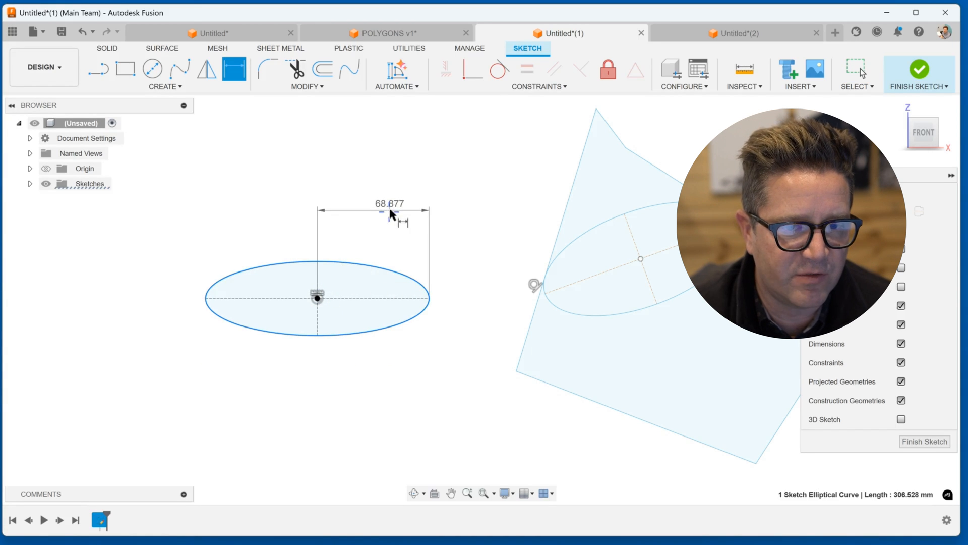
{"action": "key", "text": "Escape"}
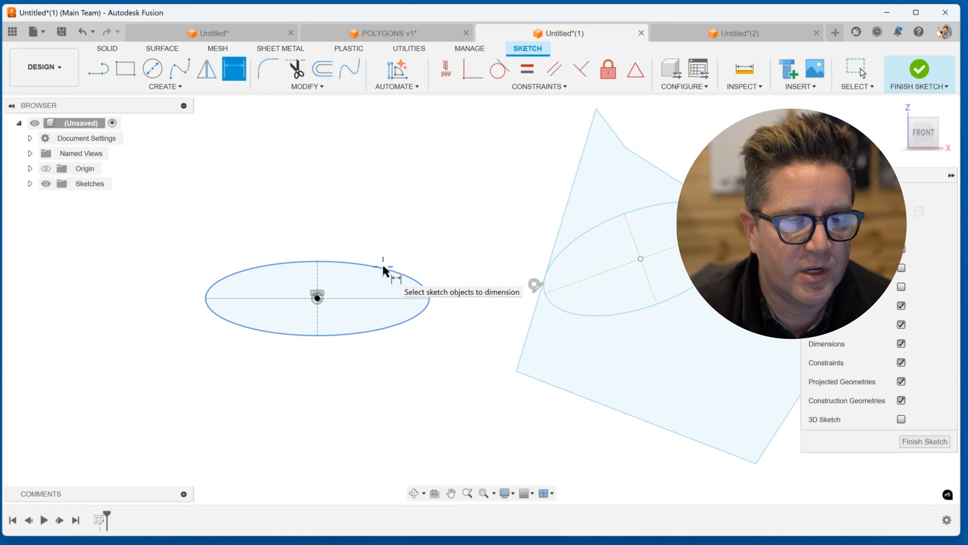
{"action": "left_click", "coordinate": [393, 298]}
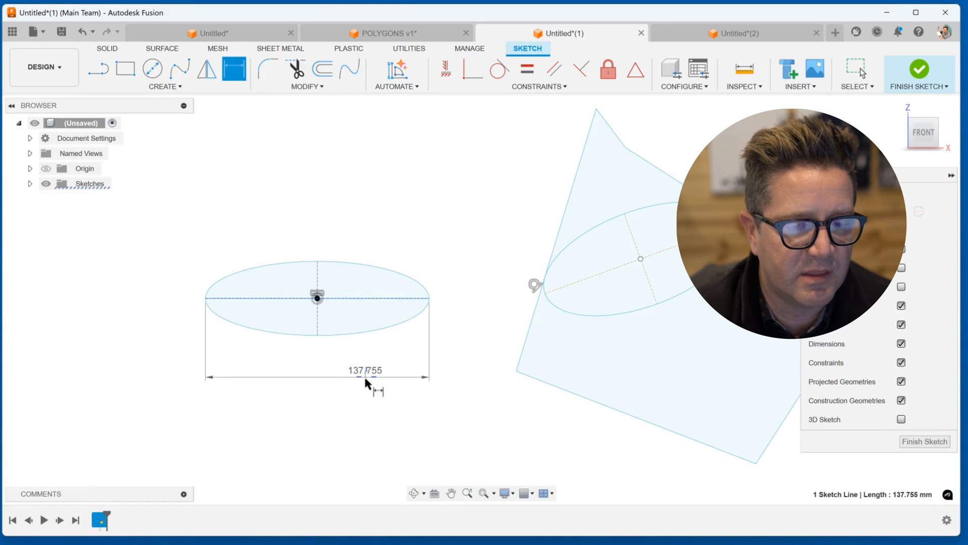
{"action": "left_click", "coordinate": [362, 377]}
{"action": "key", "text": "Return"}
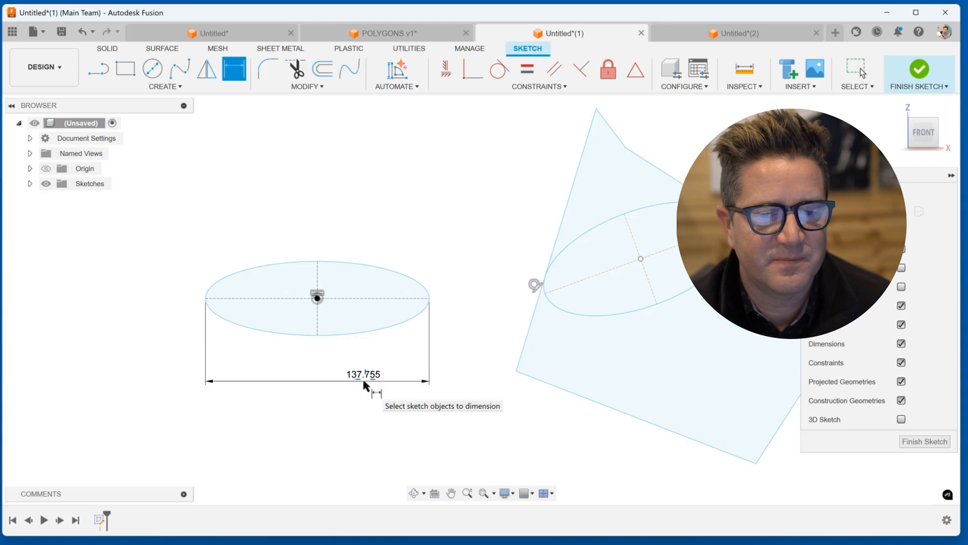
{"action": "key", "text": "Escape"}
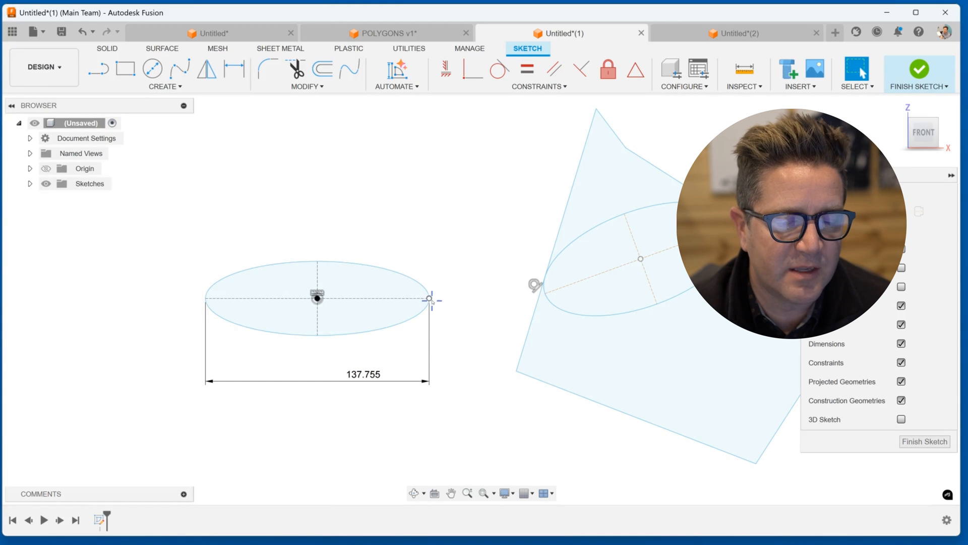
- Select the horizontal ellipse's right and lower axis endpoints one after the other
{"action": "left_click", "coordinate": [429, 298]}
{"action": "left_click", "coordinate": [317, 334]}
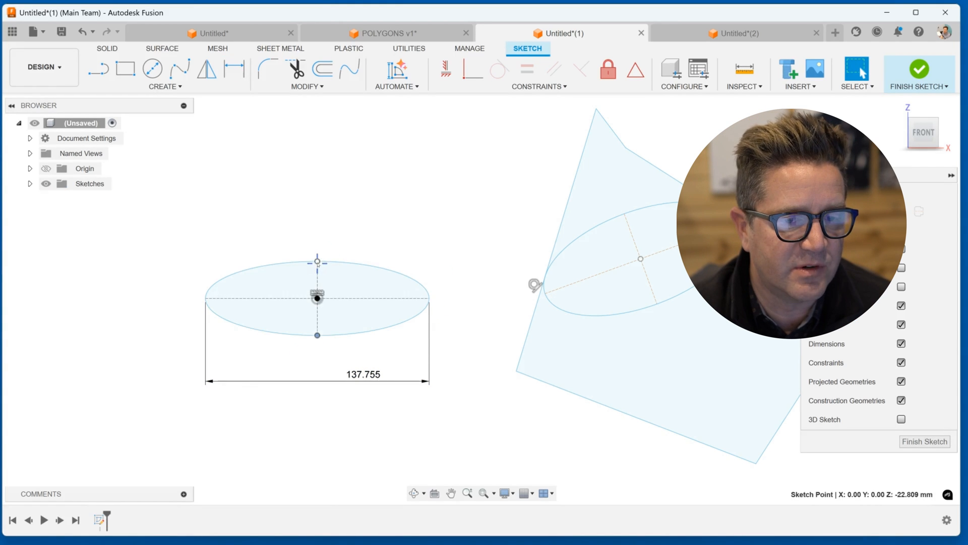